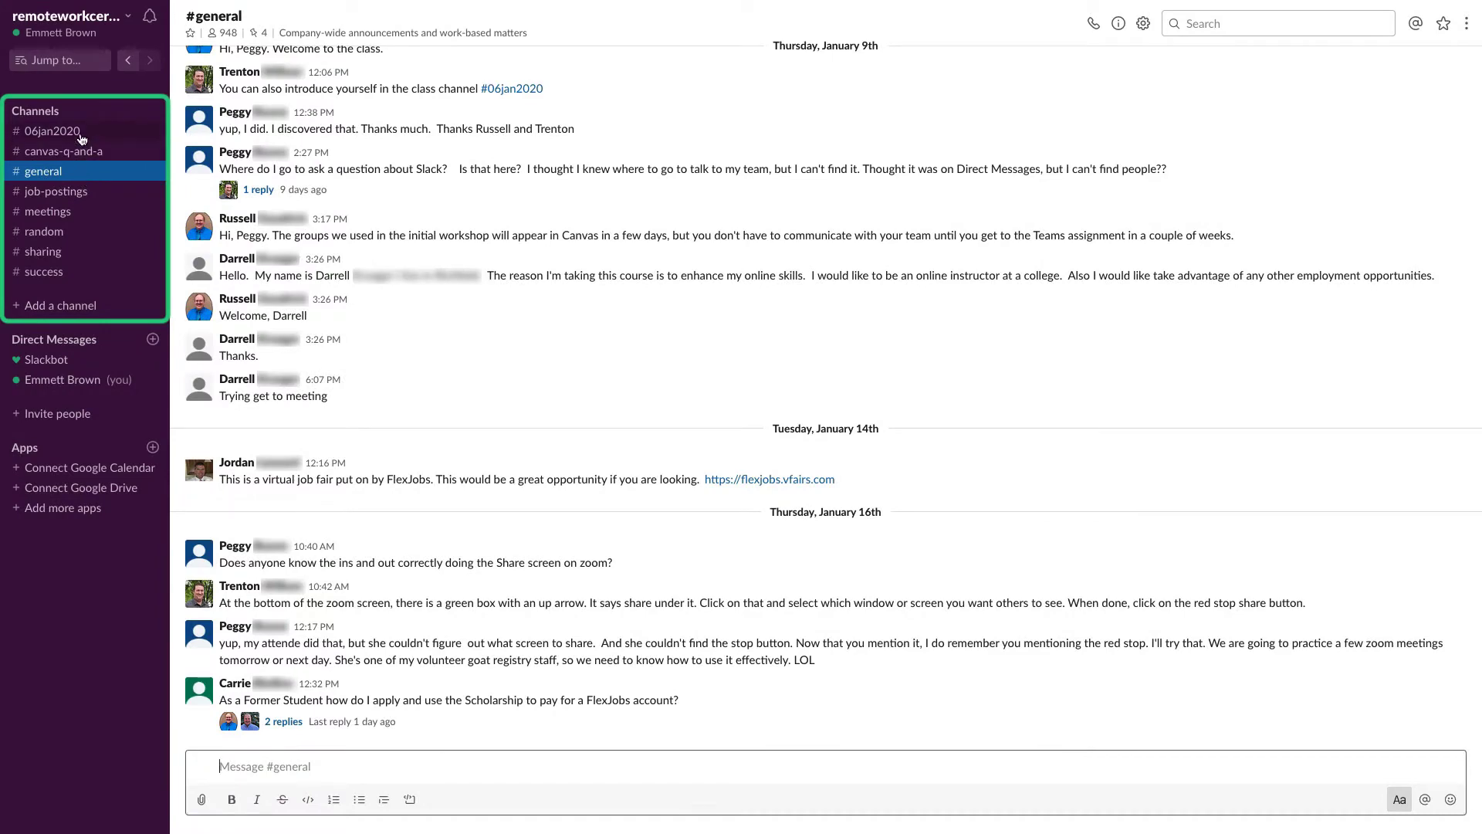
left_click(82, 135)
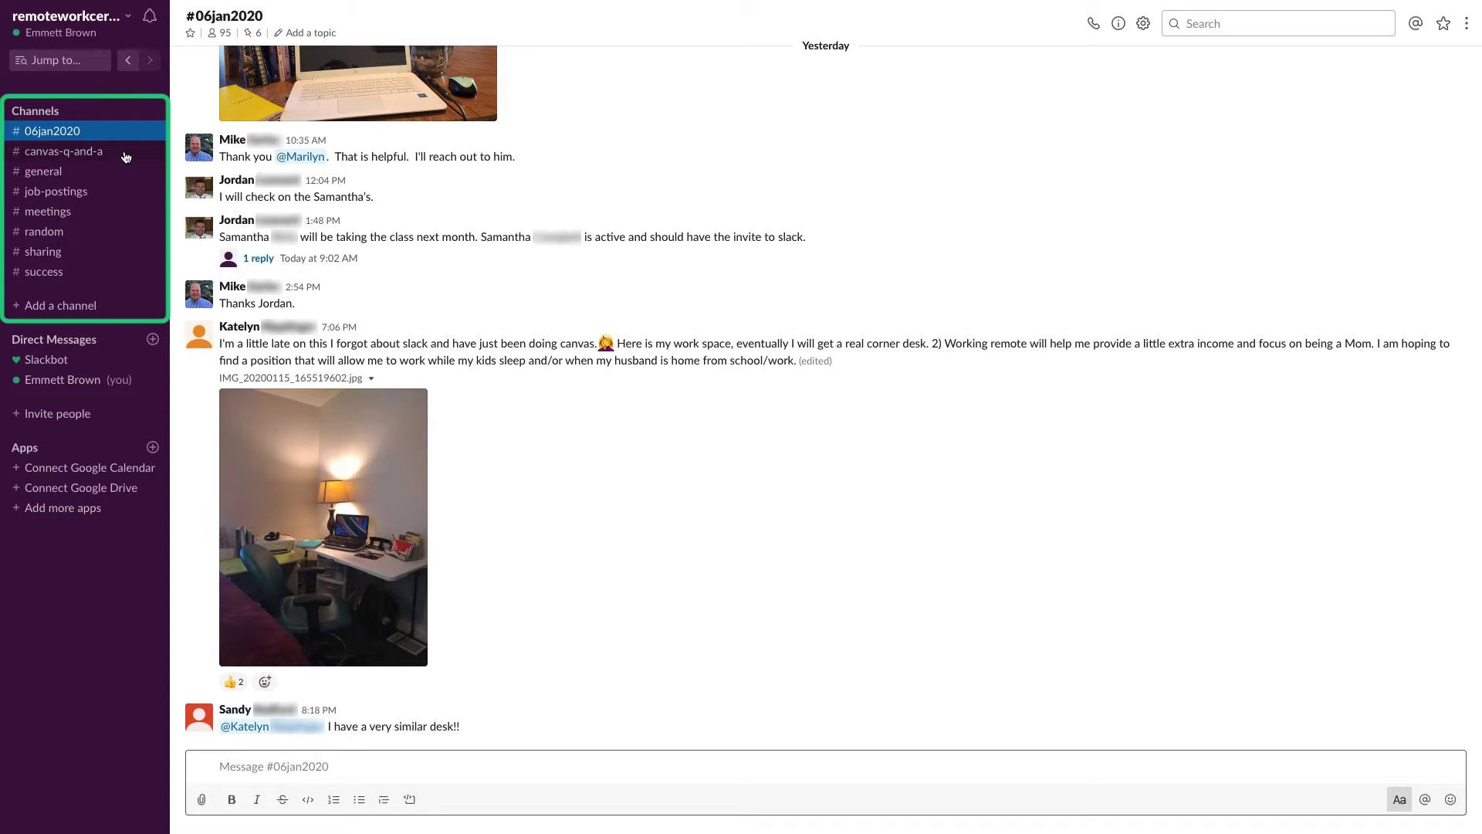
Glance at #canvas-q-and-a, then go back to #general
left_click(125, 156)
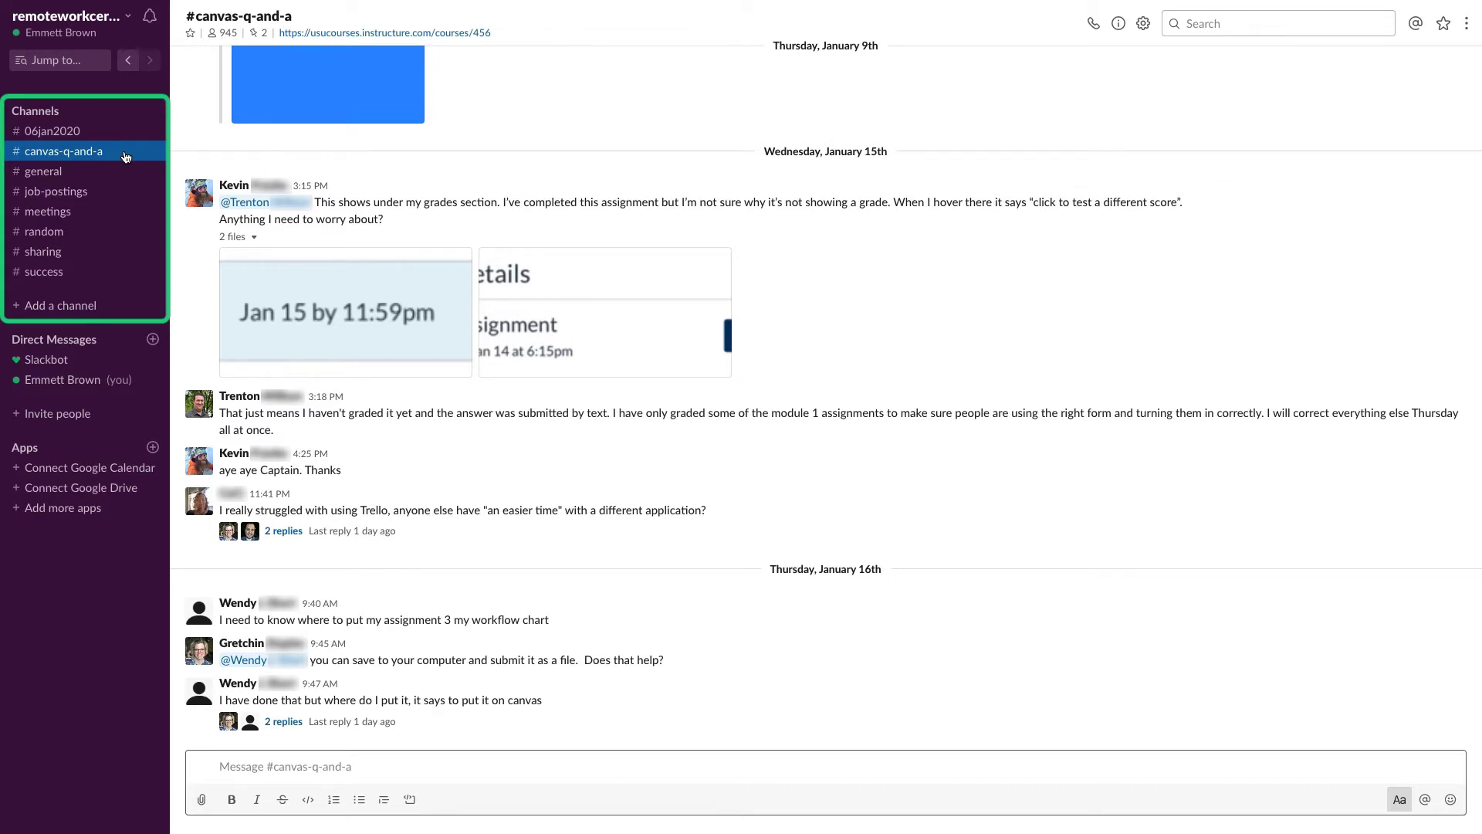
left_click(122, 173)
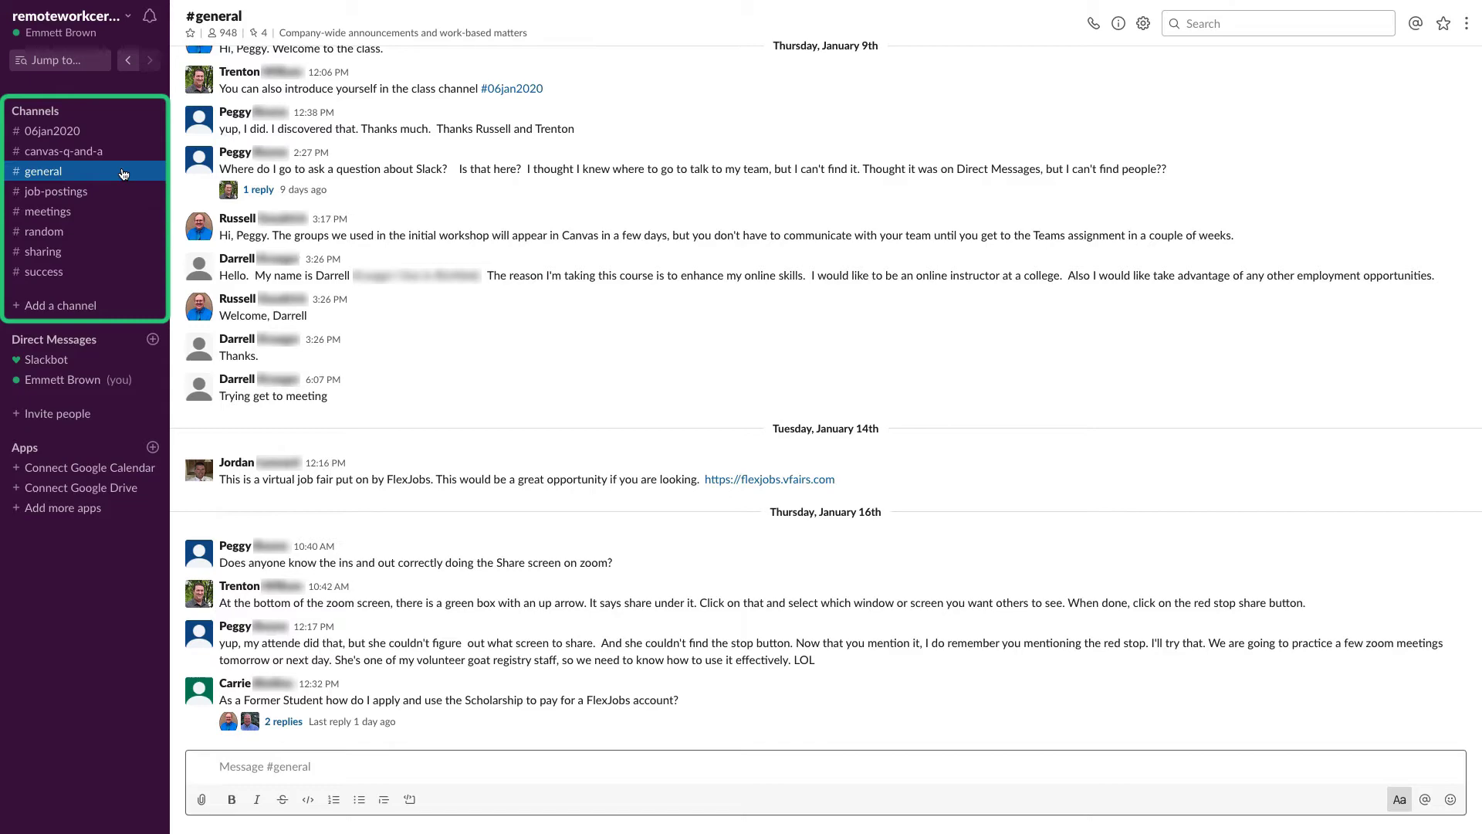
Open #job-postings to see the shared remote job listings
left_click(124, 194)
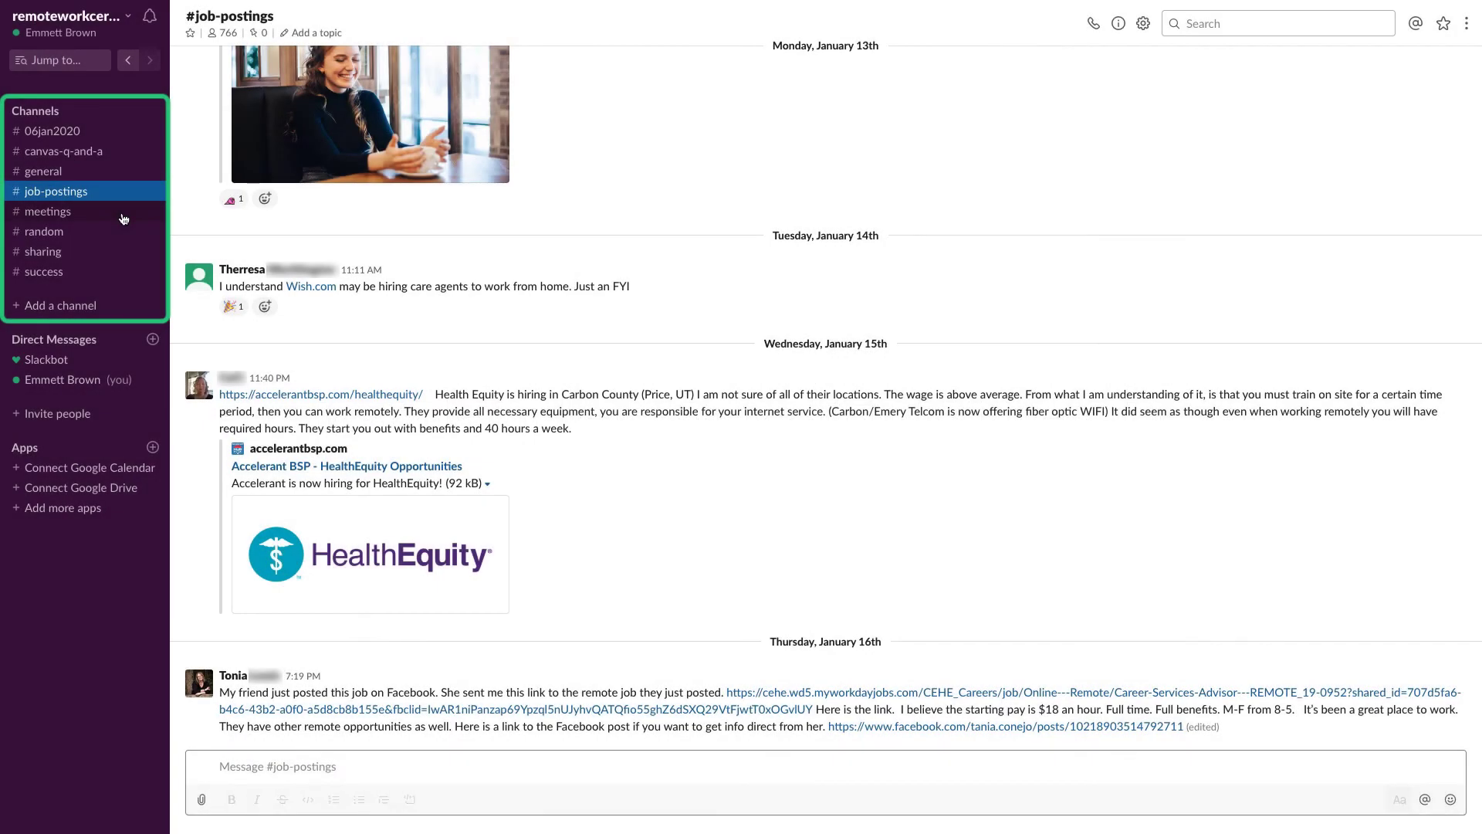
Step through #meetings and #random, stopping on #sharing
left_click(124, 218)
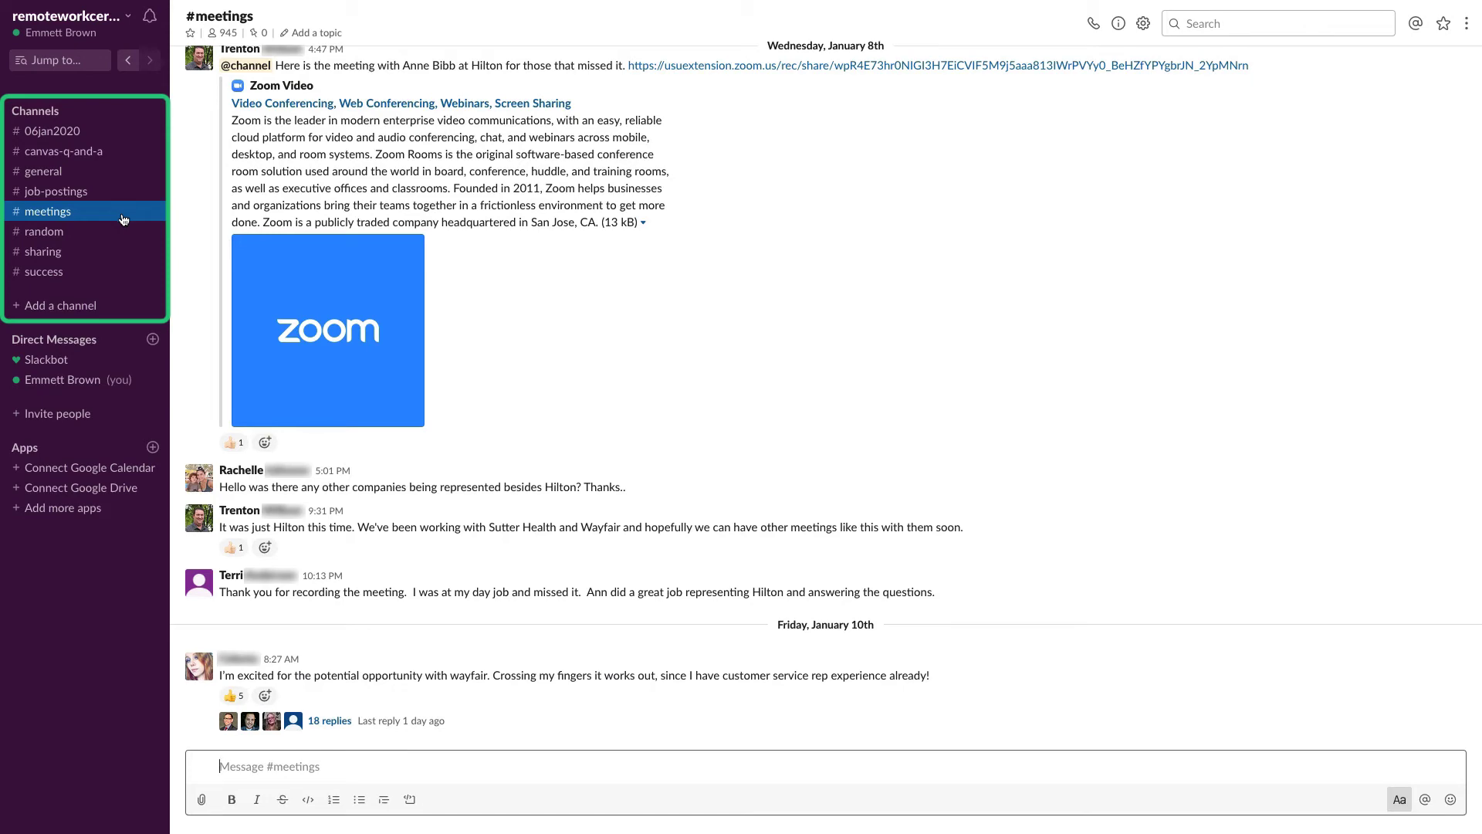
left_click(120, 232)
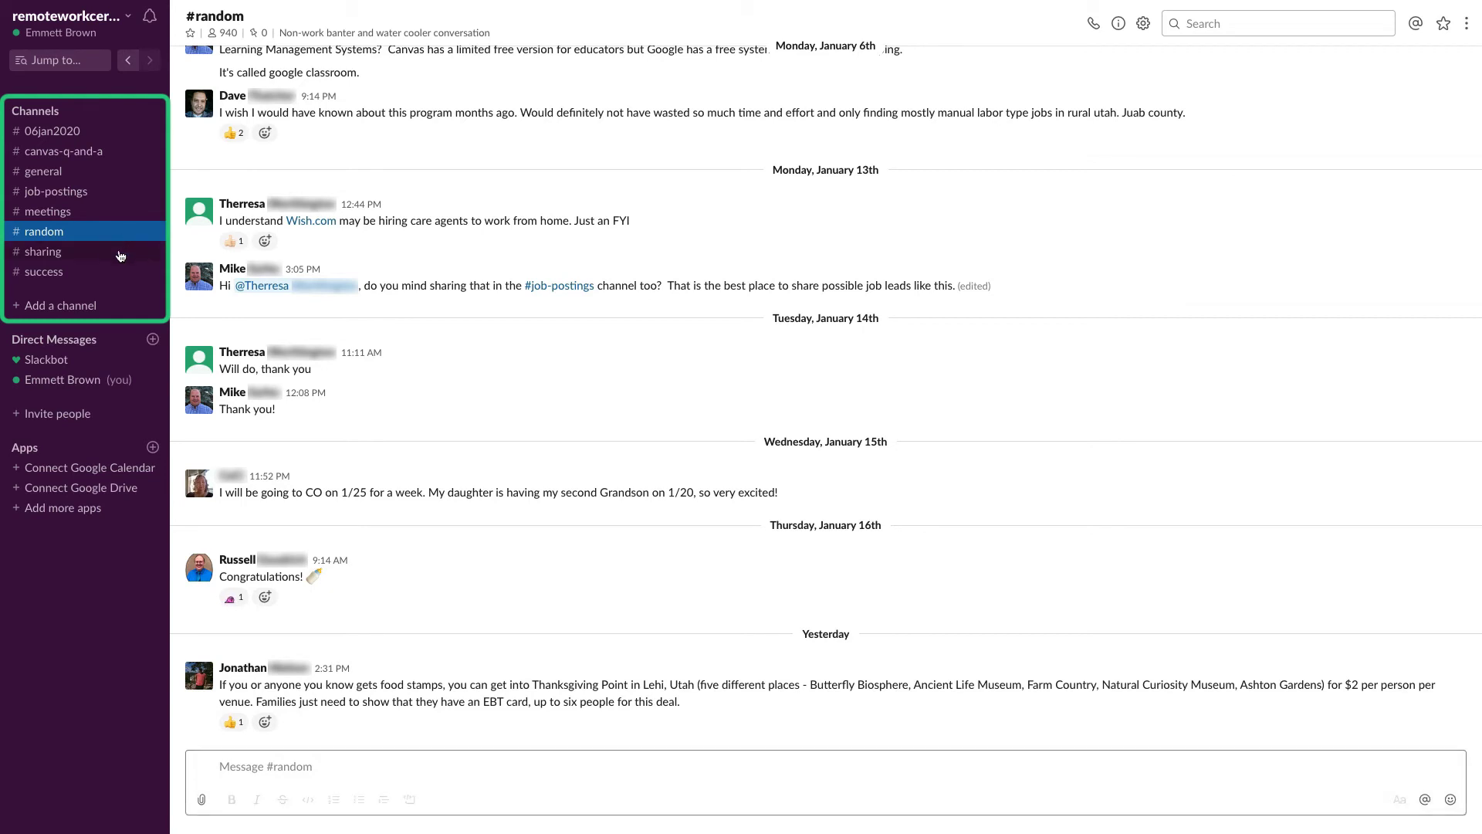
left_click(121, 253)
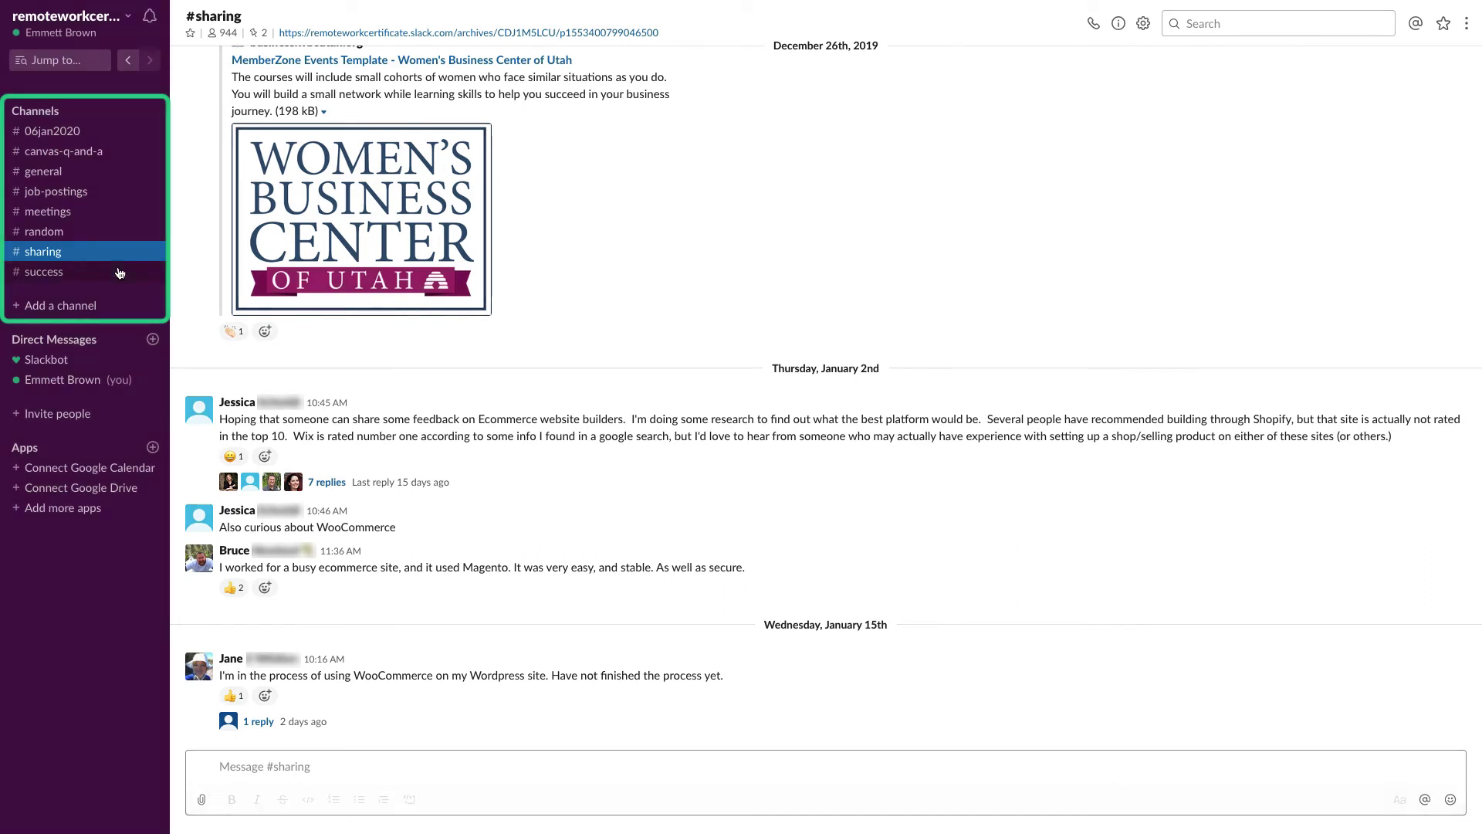
Check the remote-job success stories in #success, then return to #general
left_click(118, 273)
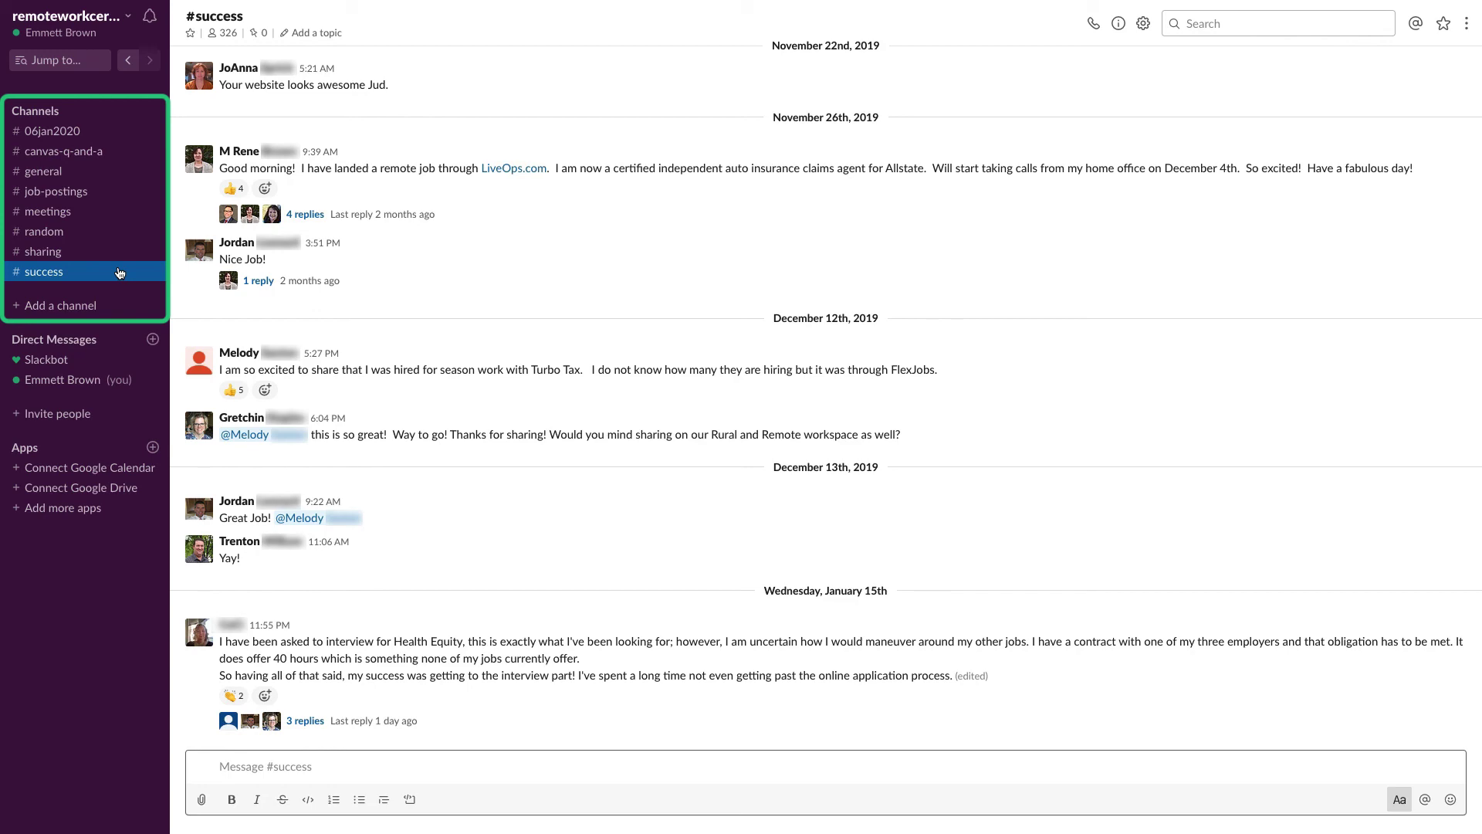
left_click(119, 174)
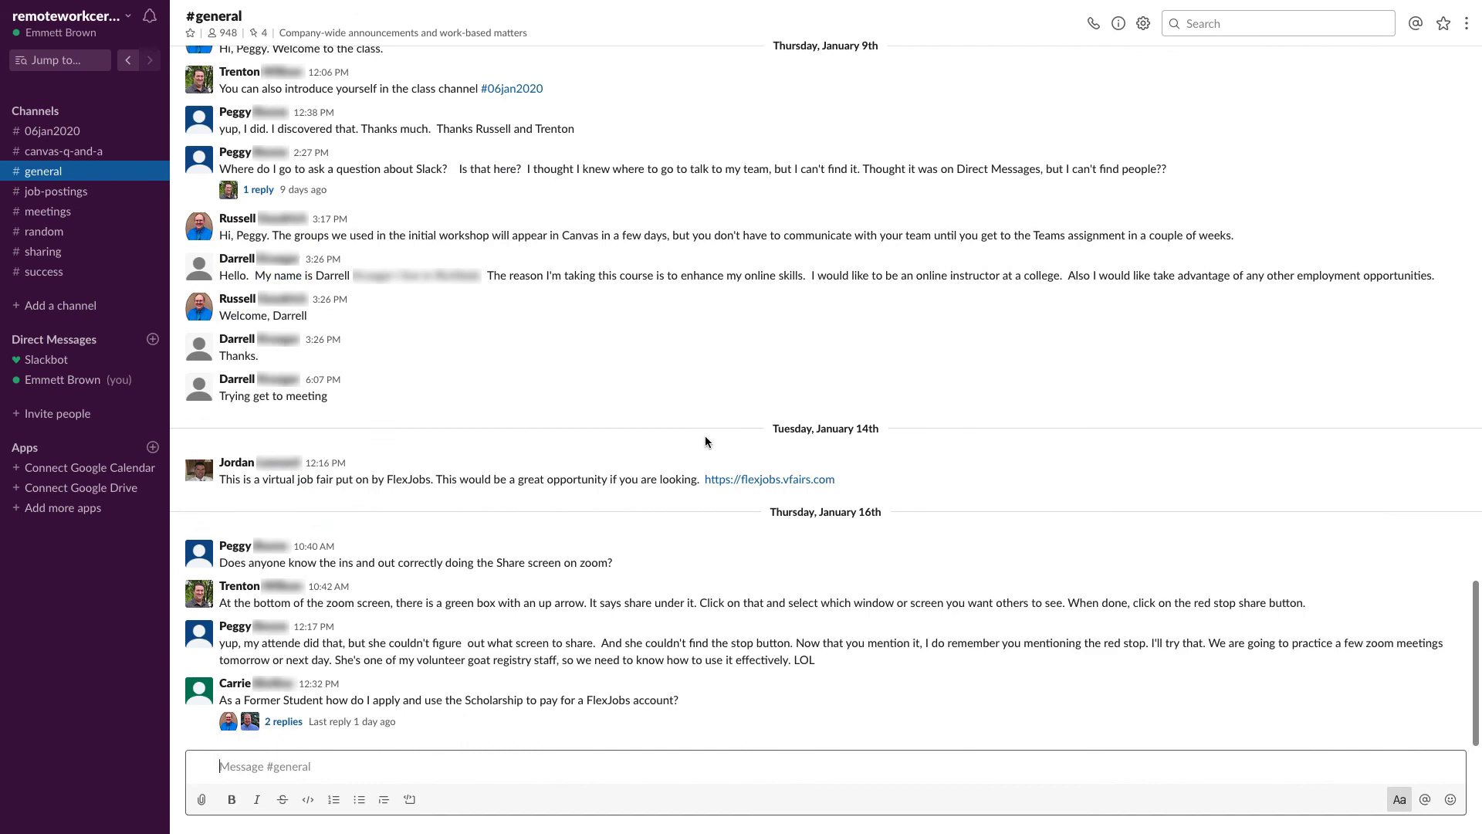